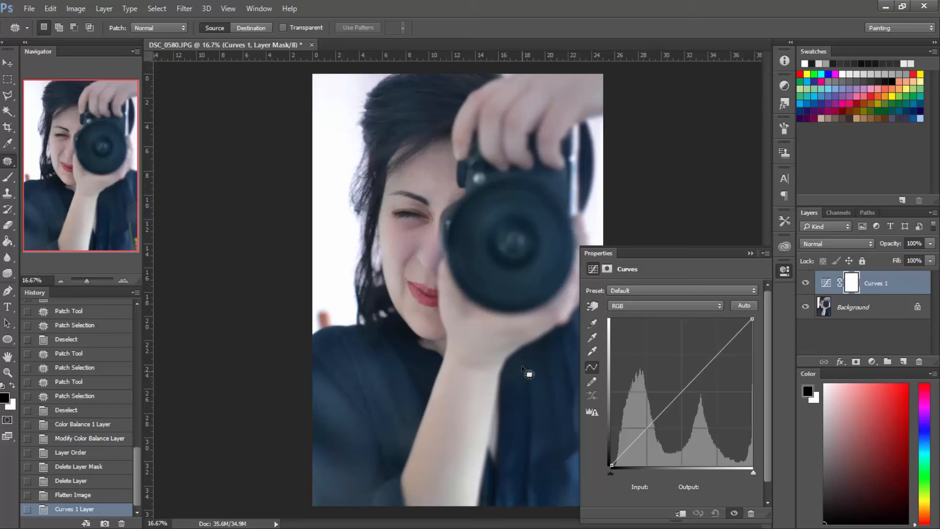
Add a shadow point to the RGB curve and lower it to input 31, output 16 to darken the dark tones
{"action": "left_click", "coordinate": [627, 447]}
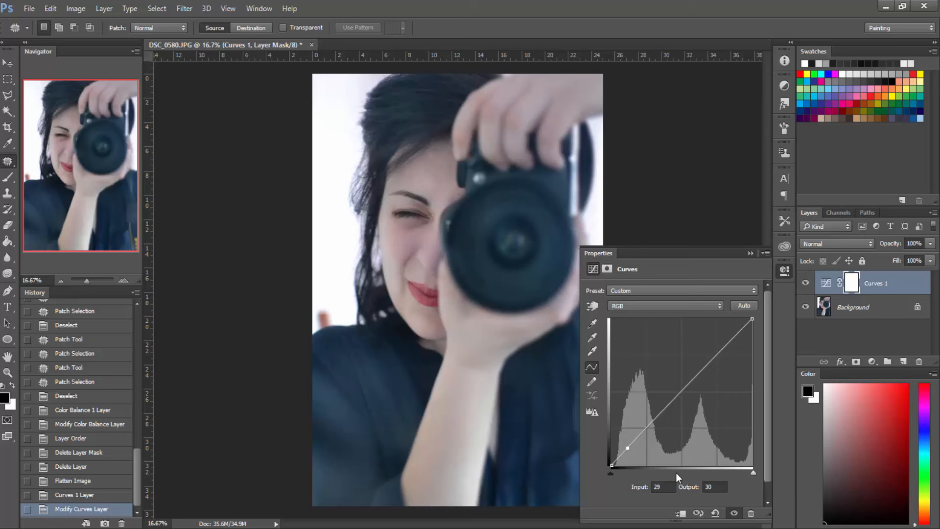
{"action": "left_click_drag", "start_coordinate": [627, 447], "coordinate": [627, 458]}
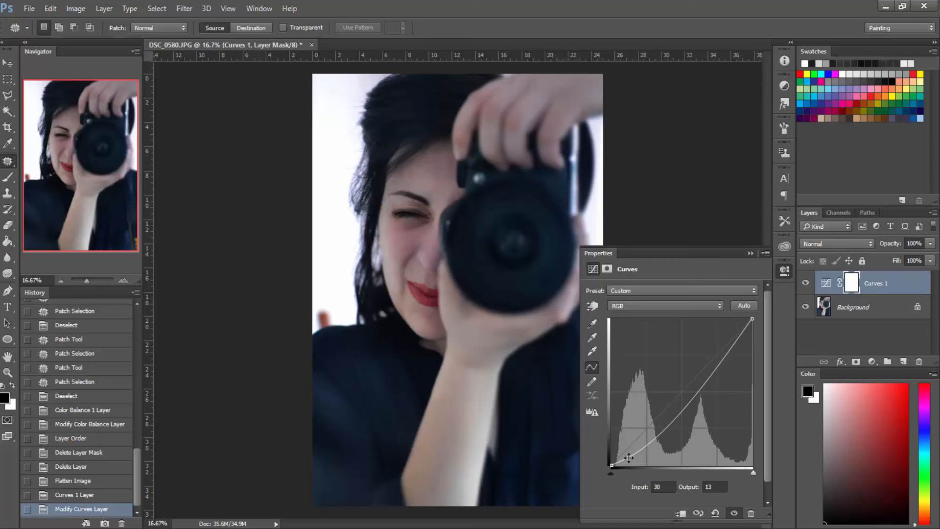
{"action": "left_click_drag", "start_coordinate": [629, 457], "coordinate": [624, 439]}
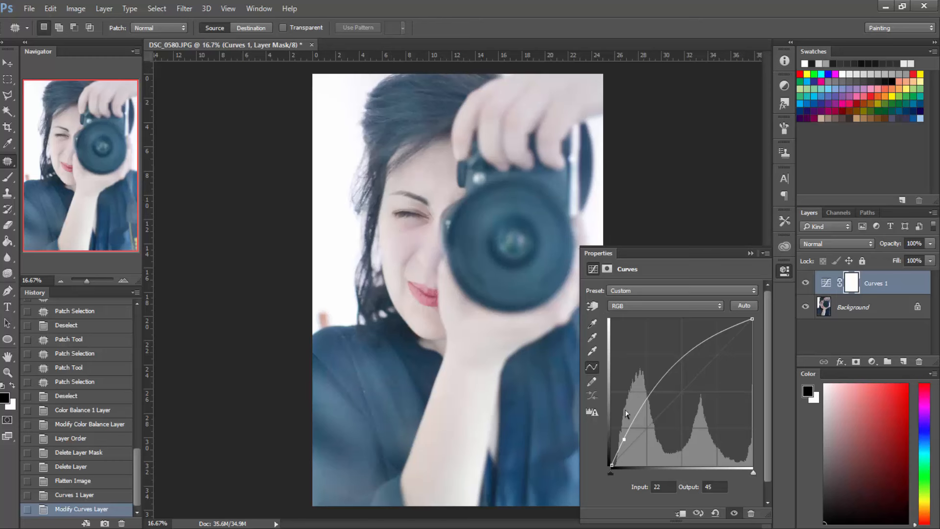
{"action": "left_click_drag", "start_coordinate": [623, 439], "coordinate": [628, 456]}
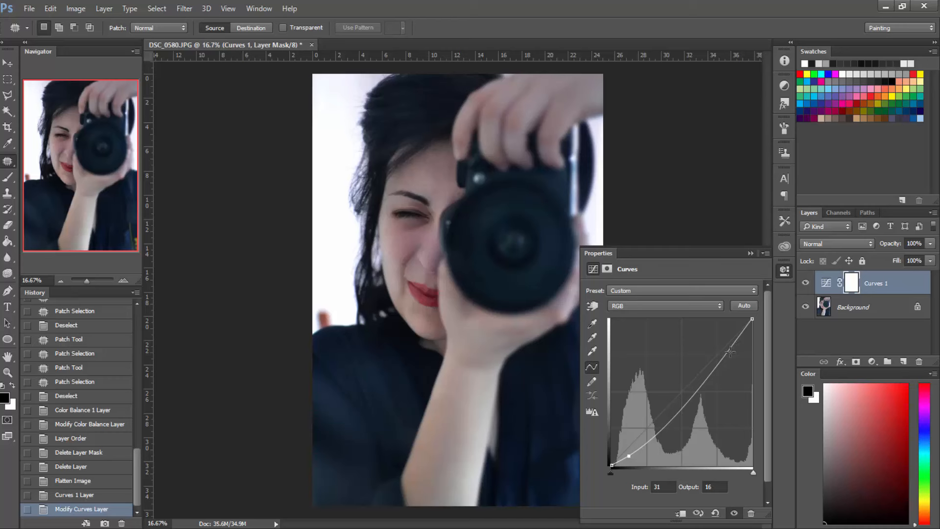
Add a highlight point to the RGB curve at input 216, output 235 and lower the shadow point slightly, forming an S-curve
{"action": "left_click_drag", "start_coordinate": [726, 349], "coordinate": [723, 334]}
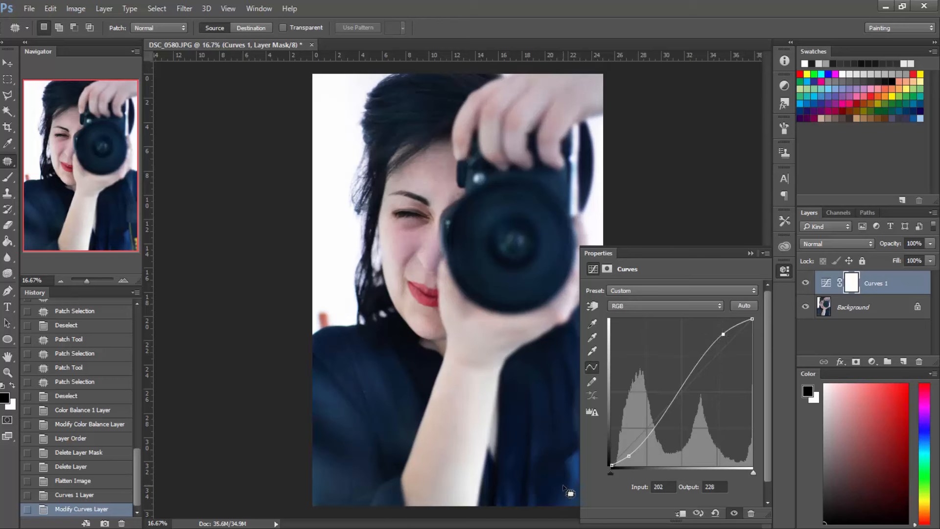
{"action": "left_click_drag", "start_coordinate": [723, 333], "coordinate": [722, 333]}
{"action": "left_click", "coordinate": [627, 458]}
{"action": "left_click_drag", "start_coordinate": [627, 457], "coordinate": [629, 459]}
{"action": "left_click_drag", "start_coordinate": [725, 329], "coordinate": [730, 331]}
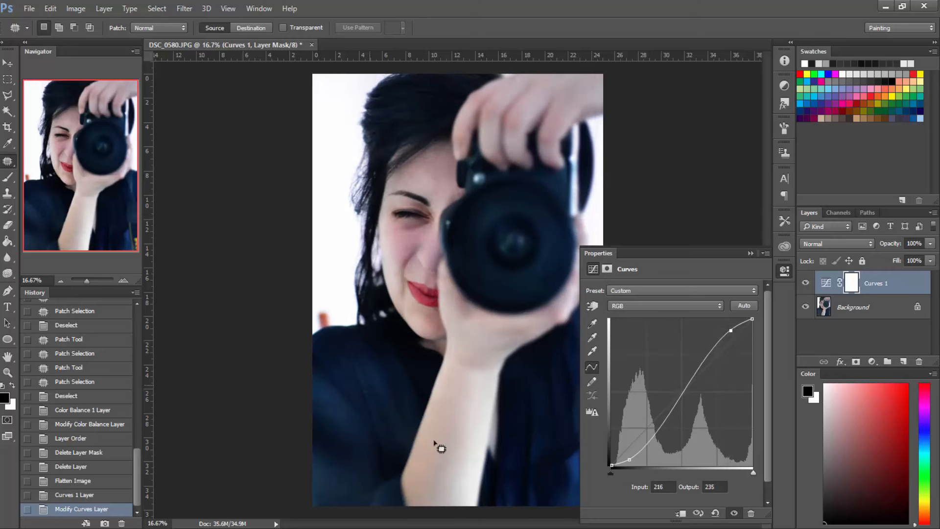
Add a point to the Red channel curve, try strong red and cyan casts with it, and settle it at input 218, output 223
{"action": "left_click", "coordinate": [653, 306]}
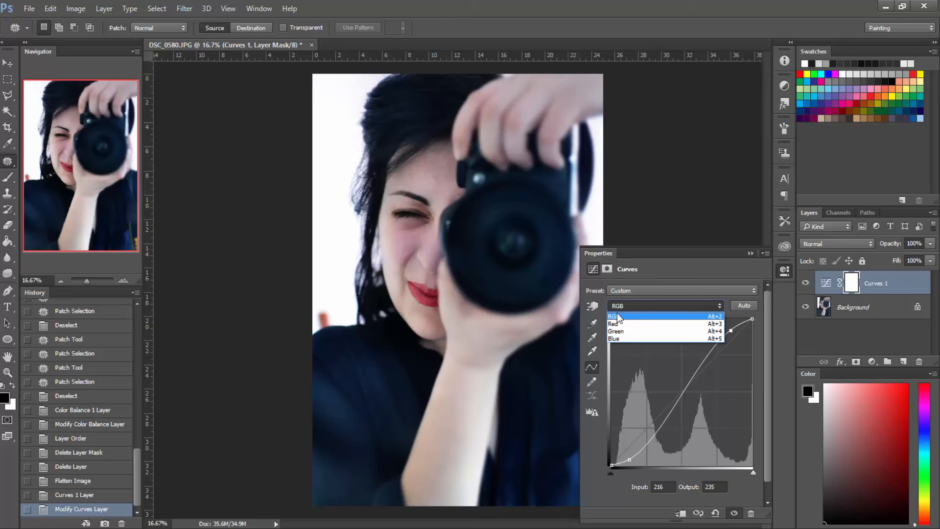
{"action": "left_click", "coordinate": [618, 324]}
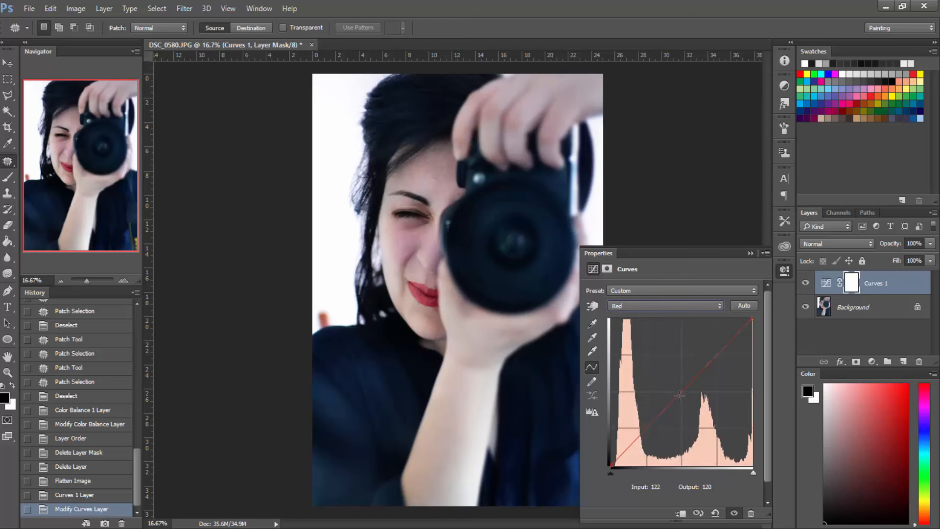
{"action": "left_click_drag", "start_coordinate": [679, 395], "coordinate": [660, 367]}
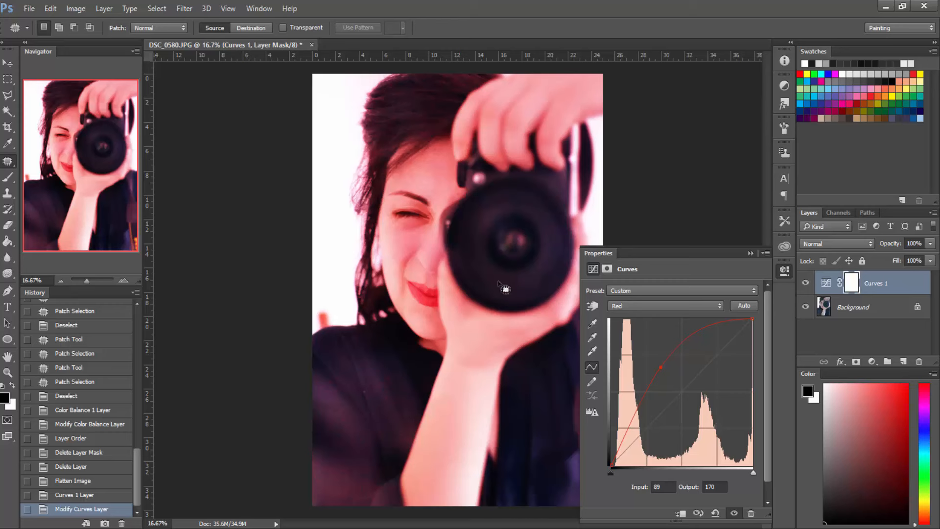
{"action": "left_click_drag", "start_coordinate": [661, 366], "coordinate": [700, 430]}
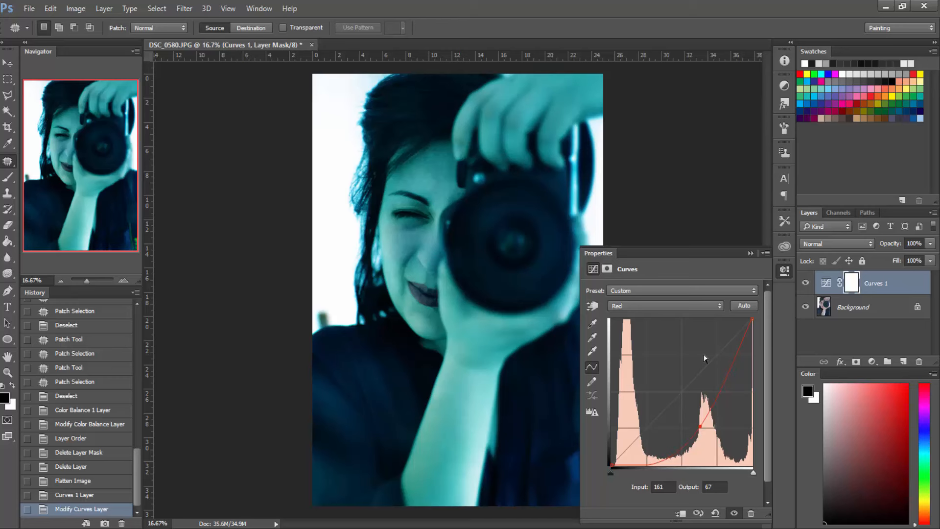
{"action": "left_click_drag", "start_coordinate": [700, 423], "coordinate": [695, 398]}
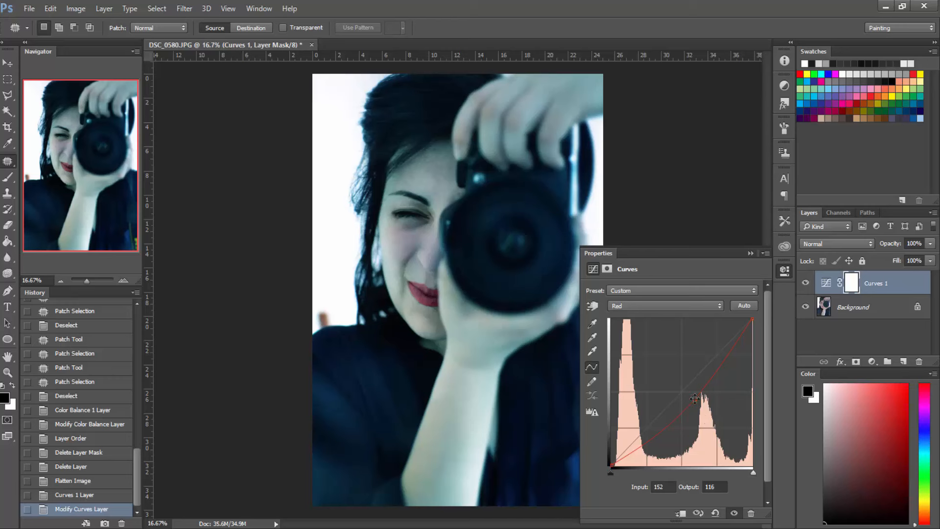
{"action": "left_click_drag", "start_coordinate": [695, 398], "coordinate": [731, 337]}
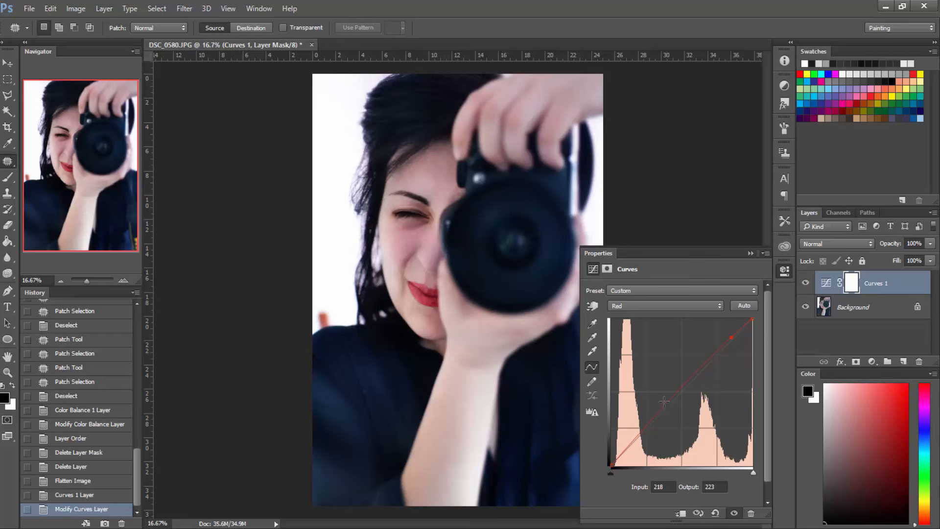
Add a second point in the Red curve's shadows and lower it below the diagonal to reduce red in the dark tones
{"action": "left_click_drag", "start_coordinate": [664, 403], "coordinate": [663, 411]}
{"action": "mouse_move", "coordinate": [664, 415]}
{"action": "left_mouse_down"}
{"action": "mouse_move", "coordinate": [652, 422]}
{"action": "mouse_move", "coordinate": [667, 407]}
{"action": "mouse_move", "coordinate": [655, 394]}
{"action": "mouse_move", "coordinate": [667, 399]}
{"action": "left_mouse_up"}
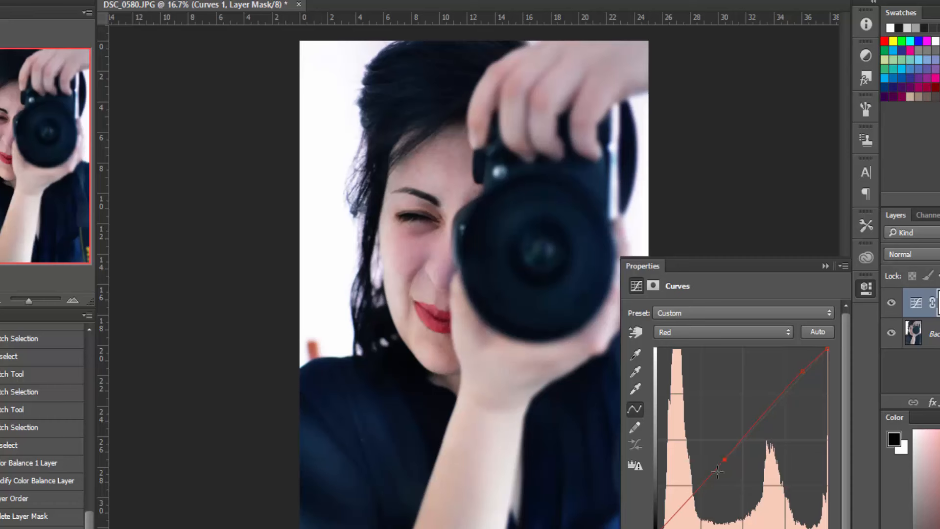
{"action": "left_click_drag", "start_coordinate": [717, 472], "coordinate": [717, 474]}
{"action": "left_click_drag", "start_coordinate": [715, 474], "coordinate": [706, 496]}
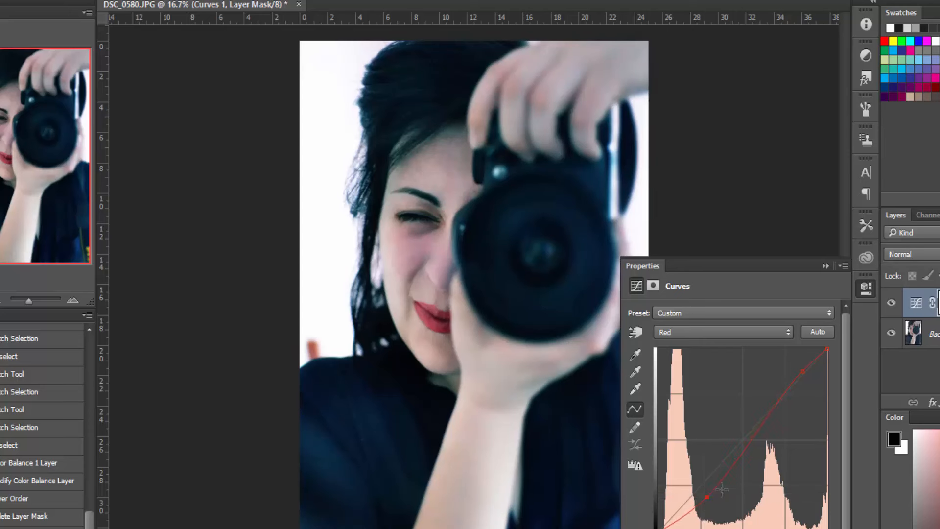
In the Blue channel curve, raise a shadow point slightly above the diagonal and lower a highlight point below it
{"action": "left_click", "coordinate": [727, 317]}
{"action": "left_click", "coordinate": [716, 311]}
{"action": "left_click", "coordinate": [733, 335]}
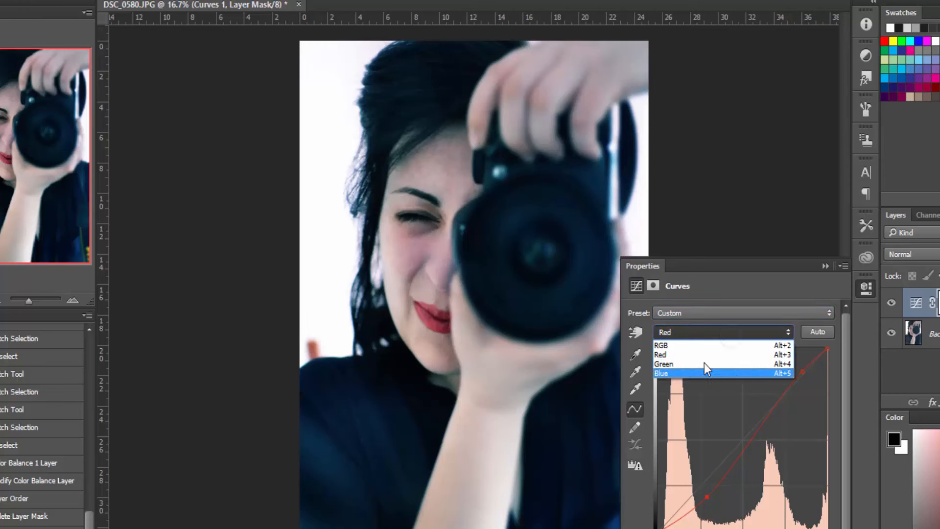
{"action": "left_click", "coordinate": [698, 362]}
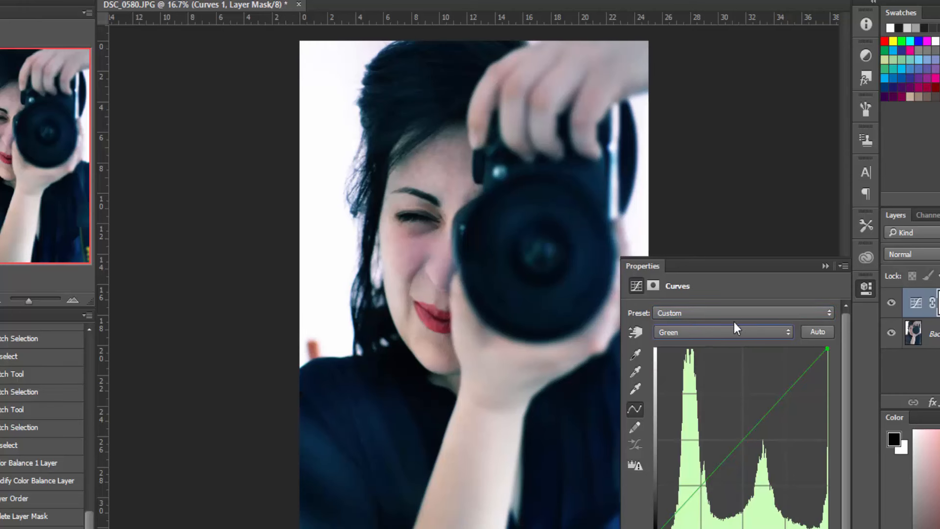
{"action": "left_click", "coordinate": [706, 326]}
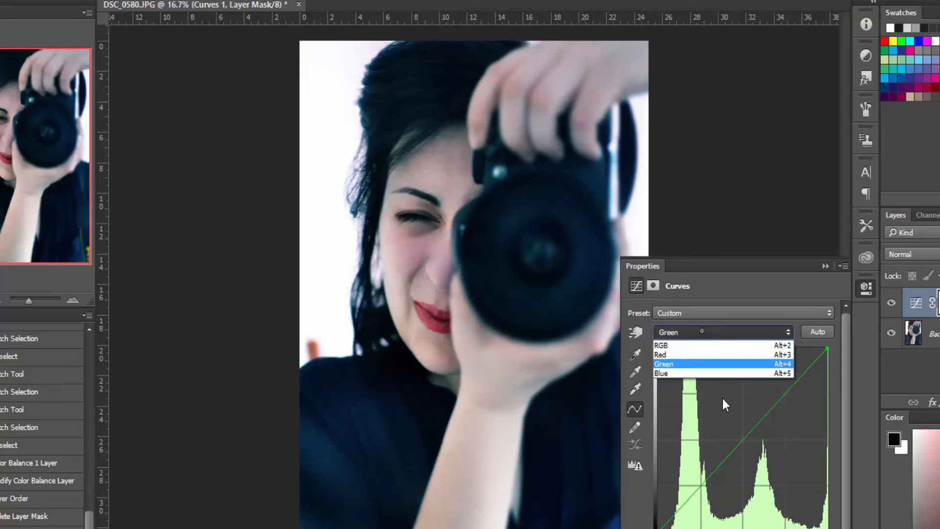
{"action": "left_click", "coordinate": [703, 375]}
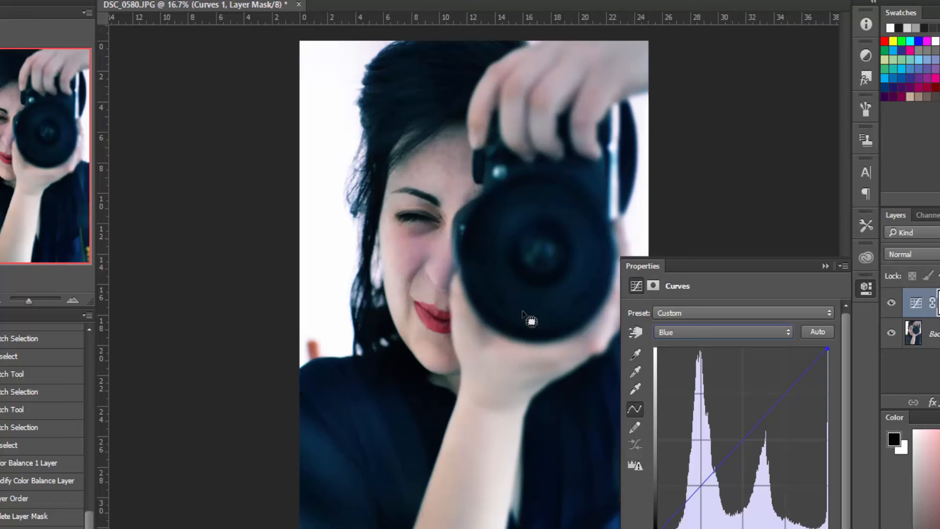
{"action": "mouse_move", "coordinate": [687, 520]}
{"action": "left_mouse_down"}
{"action": "mouse_move", "coordinate": [680, 500]}
{"action": "mouse_move", "coordinate": [705, 431]}
{"action": "mouse_move", "coordinate": [701, 389]}
{"action": "mouse_move", "coordinate": [786, 507]}
{"action": "mouse_move", "coordinate": [680, 500]}
{"action": "mouse_move", "coordinate": [671, 517]}
{"action": "left_mouse_up"}
{"action": "left_click_drag", "start_coordinate": [801, 373], "coordinate": [797, 389]}
Place a point on the Green channel curve just below its middle, keeping it on the diagonal
{"action": "left_click", "coordinate": [691, 335]}
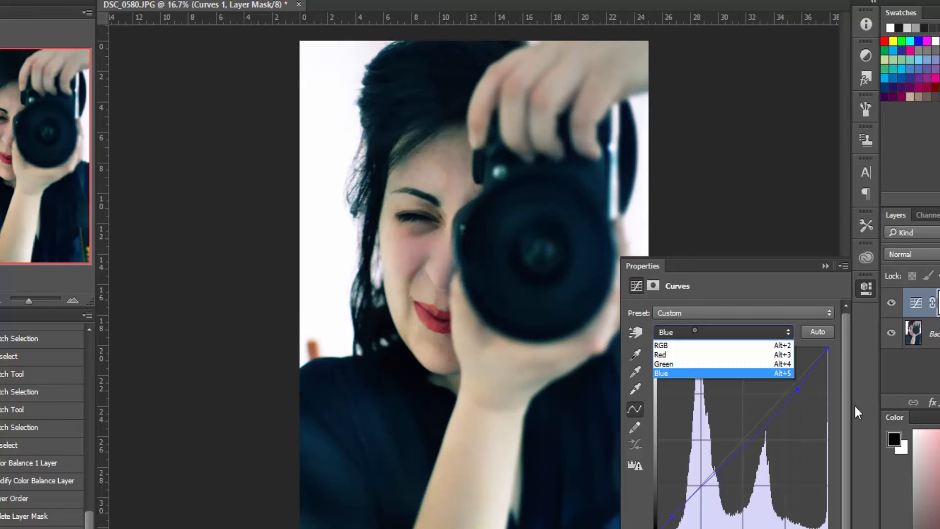
{"action": "left_click", "coordinate": [726, 342]}
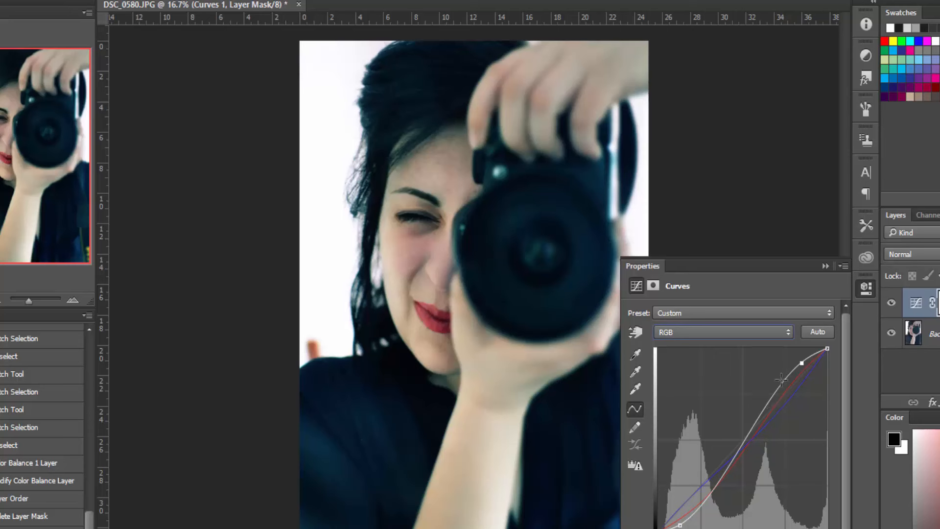
{"action": "left_click", "coordinate": [751, 333]}
{"action": "left_click", "coordinate": [720, 365]}
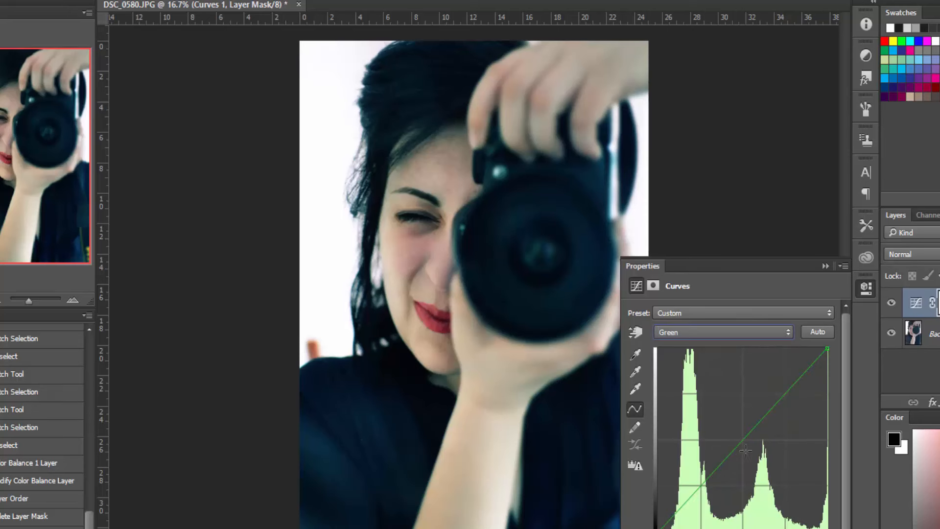
{"action": "left_click_drag", "start_coordinate": [742, 439], "coordinate": [729, 455]}
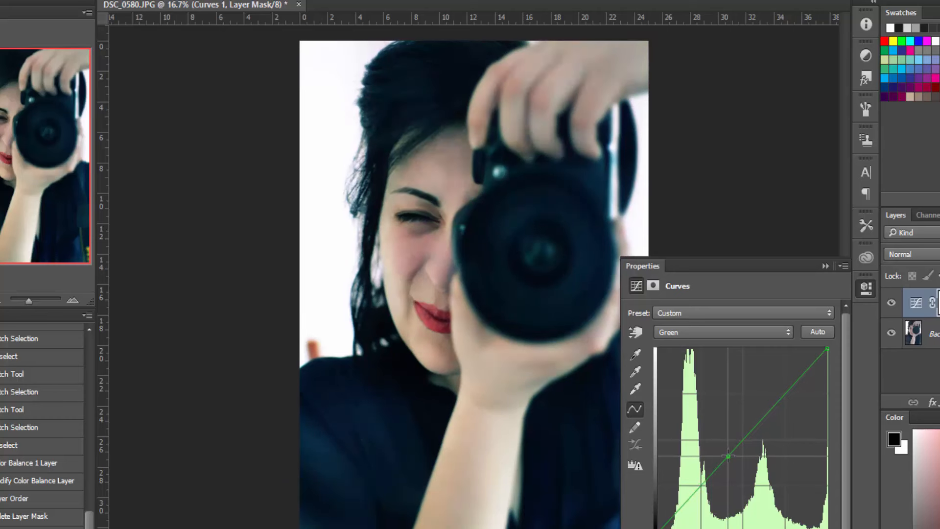
Fine-tune the RGB curve by moving the highlight and shadow points slightly toward the midtones, and close the curve settings
{"action": "left_click", "coordinate": [711, 334]}
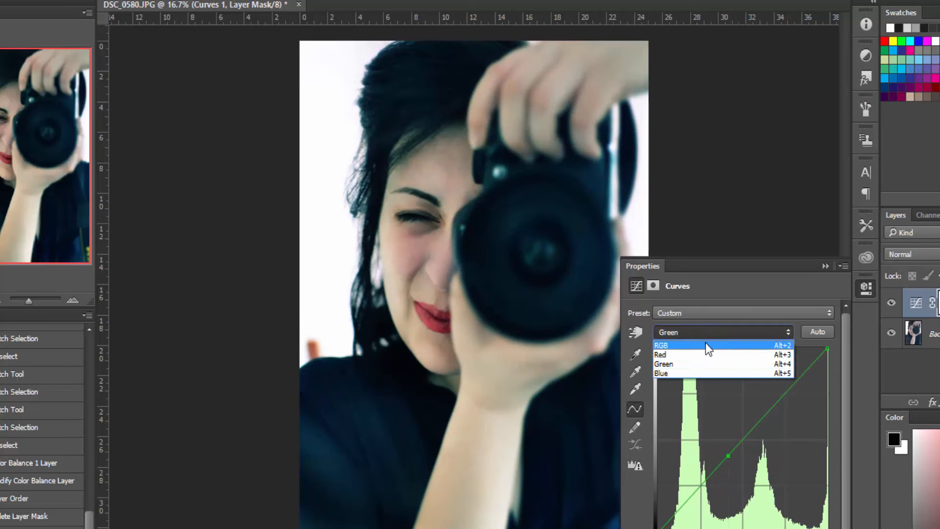
{"action": "left_click", "coordinate": [697, 332]}
{"action": "left_click", "coordinate": [694, 332]}
{"action": "left_click", "coordinate": [693, 346]}
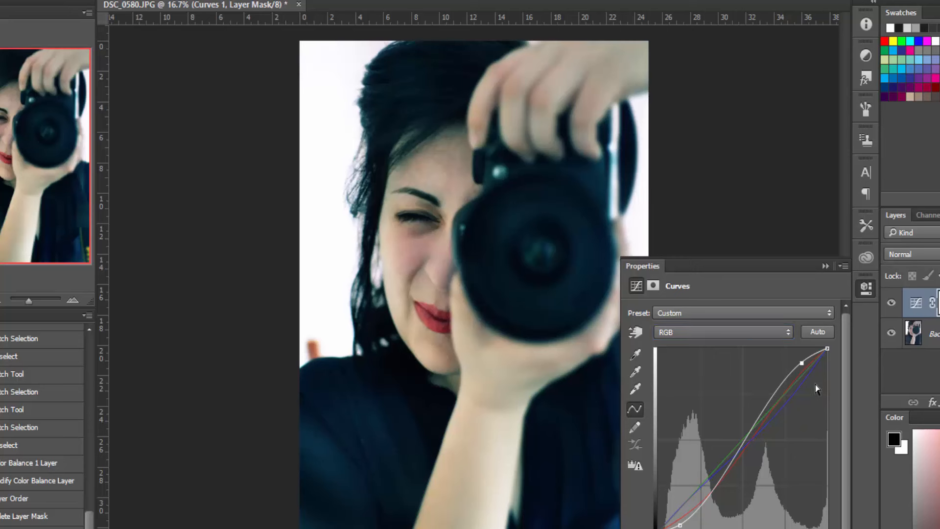
{"action": "left_click", "coordinate": [799, 363]}
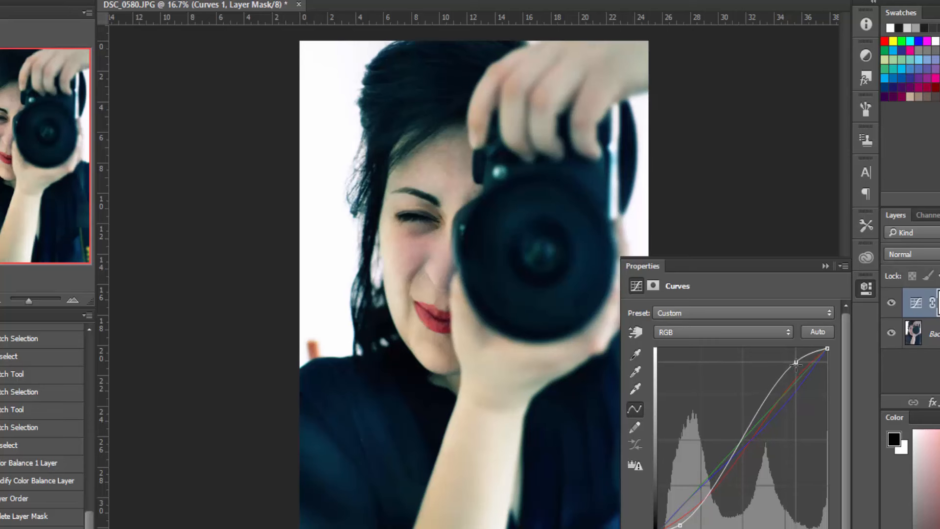
{"action": "left_click_drag", "start_coordinate": [797, 363], "coordinate": [798, 366]}
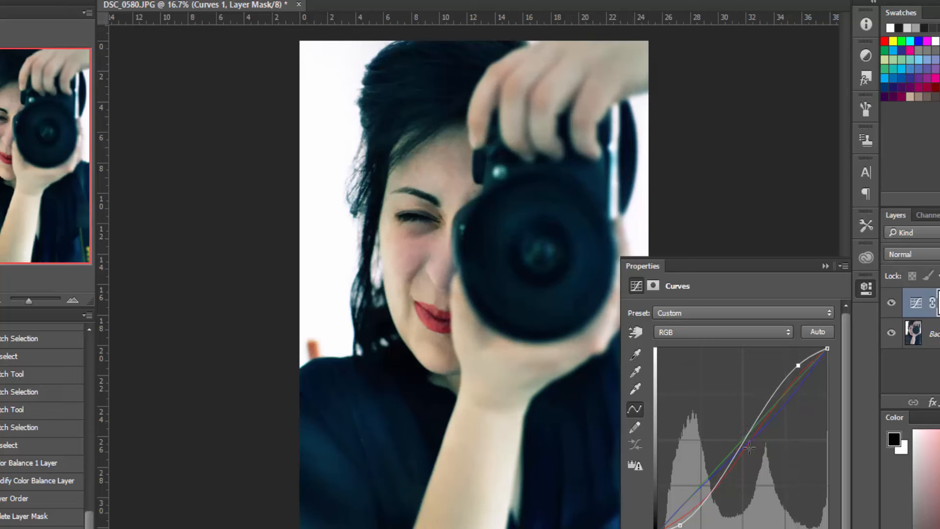
{"action": "left_click", "coordinate": [800, 365]}
{"action": "left_click", "coordinate": [797, 369]}
{"action": "left_click", "coordinate": [797, 369]}
{"action": "mouse_move", "coordinate": [798, 365]}
{"action": "left_mouse_down"}
{"action": "mouse_move", "coordinate": [789, 358]}
{"action": "mouse_move", "coordinate": [797, 364]}
{"action": "left_mouse_up"}
{"action": "left_click_drag", "start_coordinate": [678, 523], "coordinate": [683, 522]}
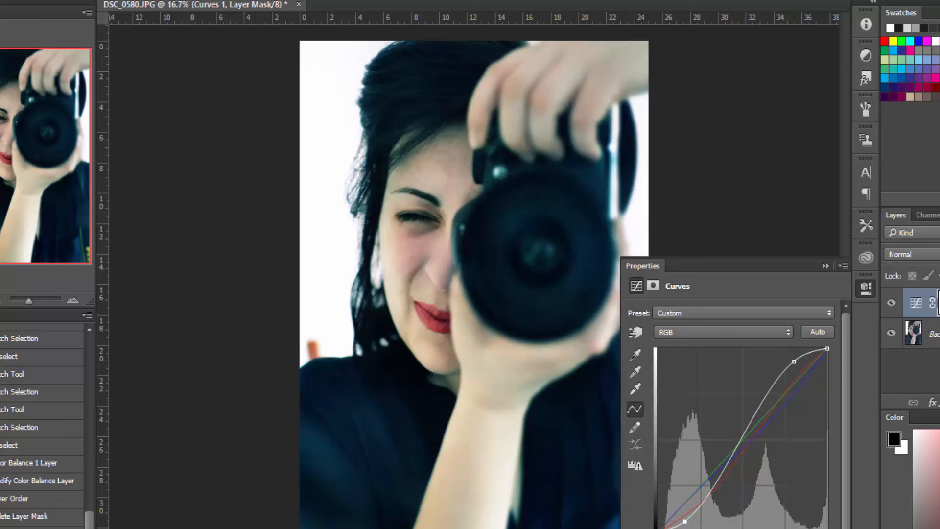
{"action": "left_click", "coordinate": [824, 265]}
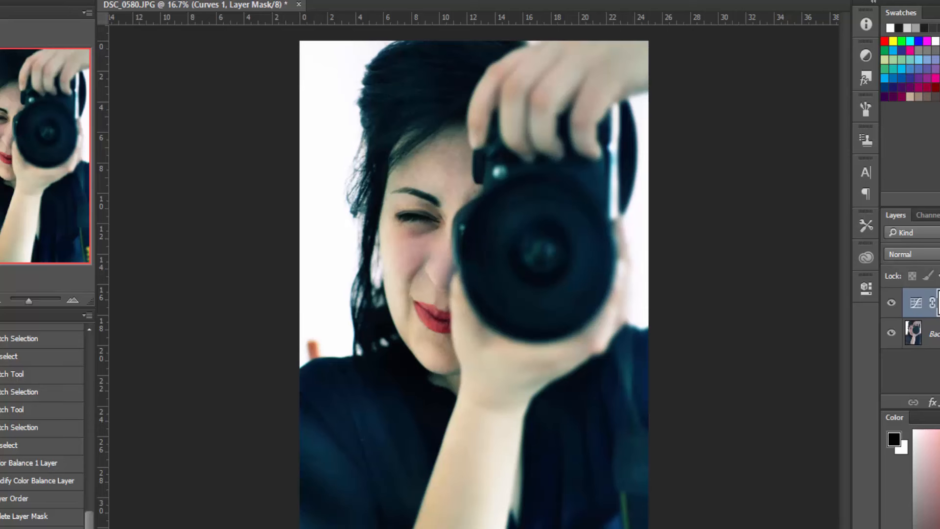
Reopen the Curves 1 settings and shift the RGB highlight point a little further toward the midtones
{"action": "double_click", "coordinate": [915, 303]}
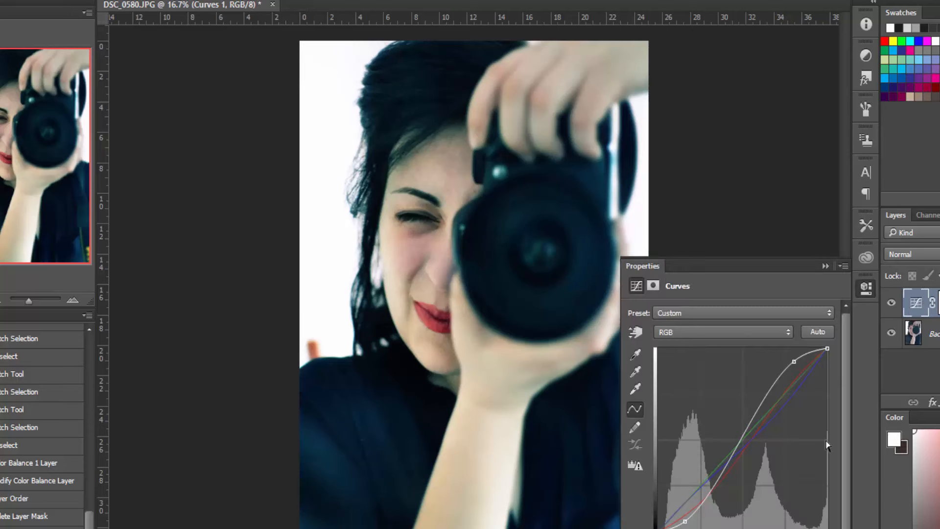
{"action": "mouse_move", "coordinate": [791, 354]}
{"action": "left_mouse_down"}
{"action": "mouse_move", "coordinate": [790, 391]}
{"action": "mouse_move", "coordinate": [787, 365]}
{"action": "left_mouse_up"}
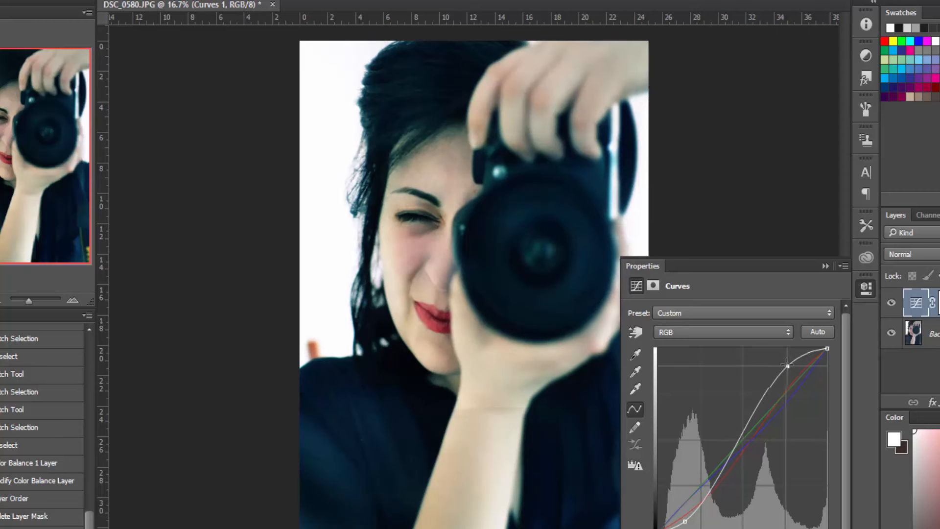
{"action": "left_click", "coordinate": [822, 266]}
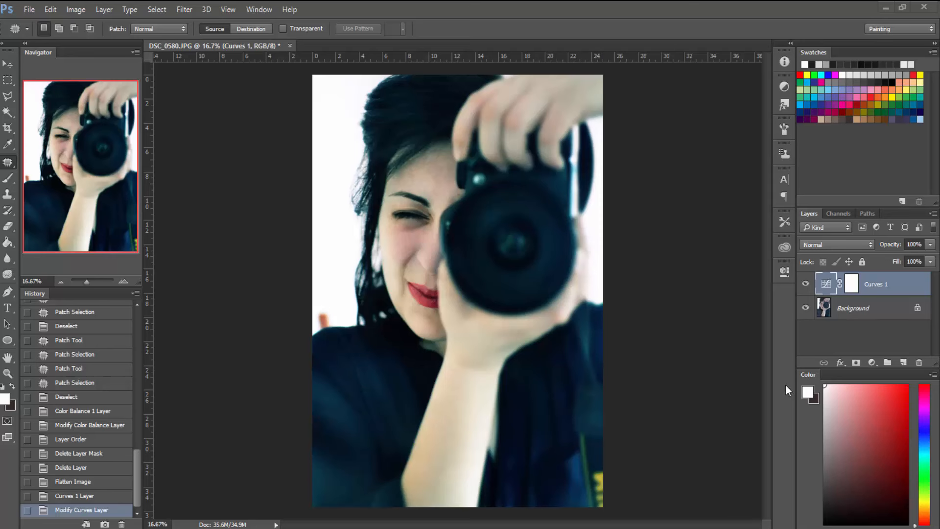
Hide and show the Curves 1 layer to compare the photo before and after the adjustment
{"action": "left_click", "coordinate": [806, 285]}
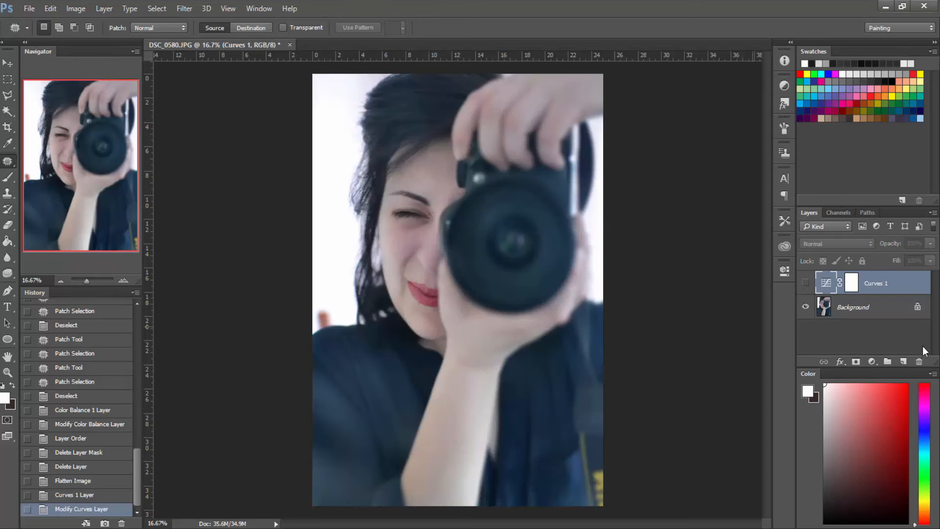
{"action": "left_click", "coordinate": [805, 283]}
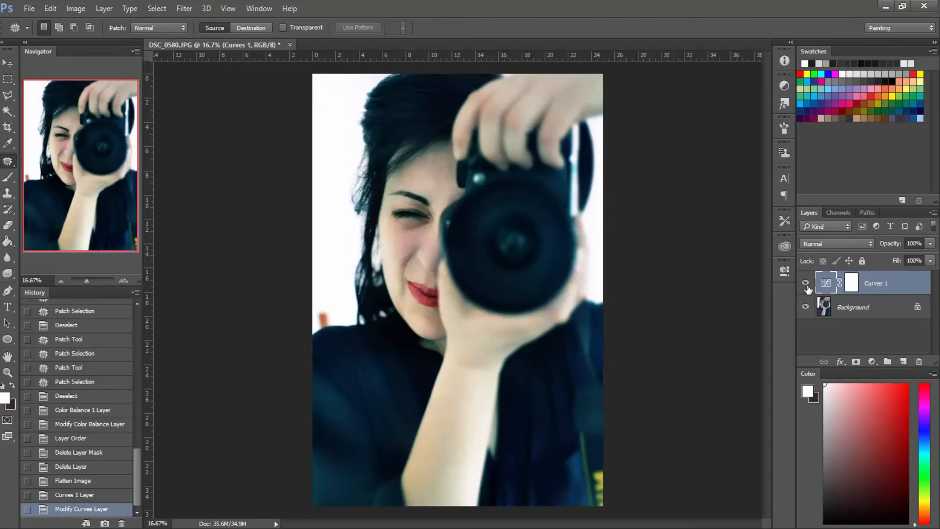